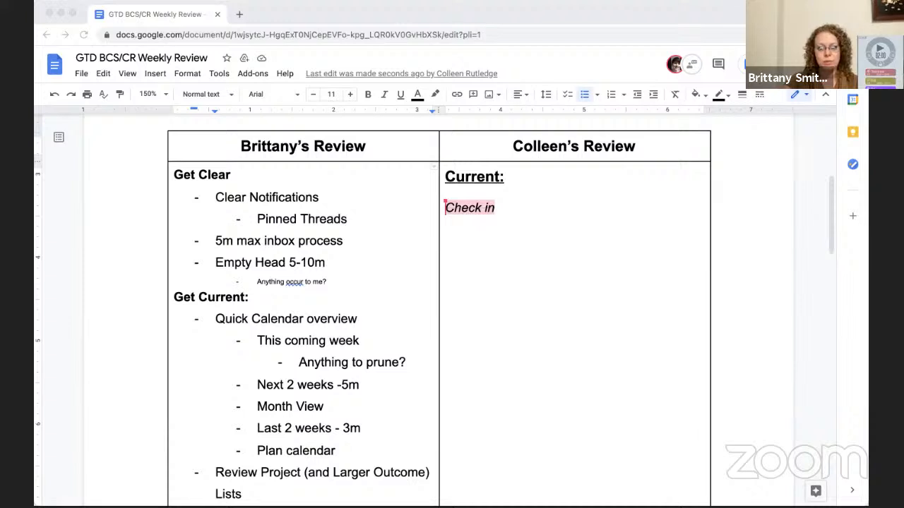
click(691, 345)
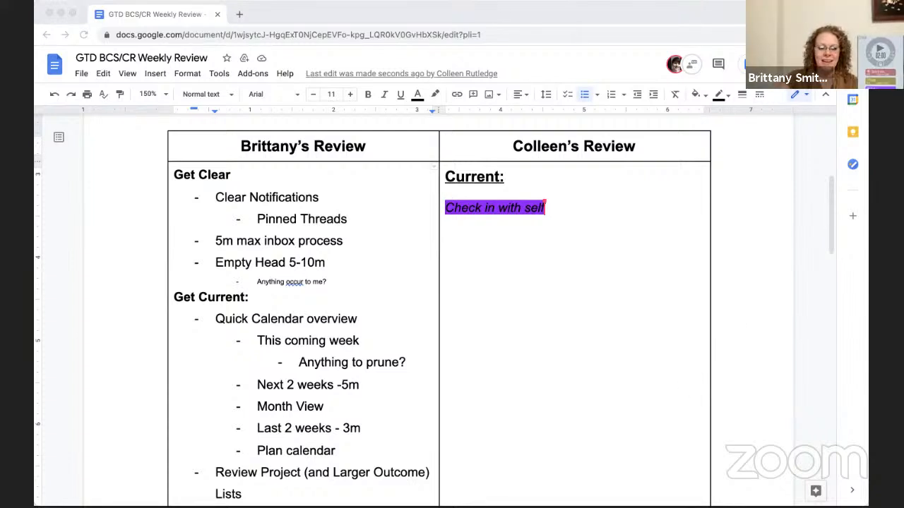
click(682, 383)
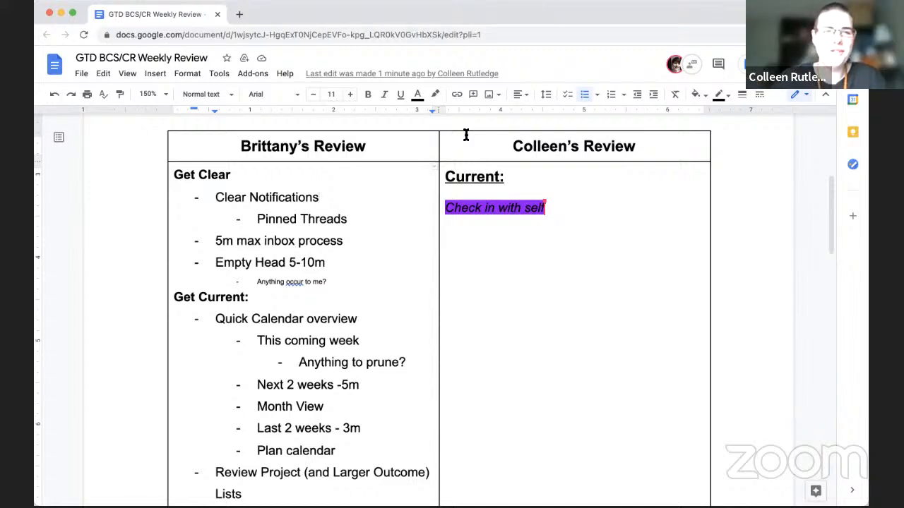
key(super+Tab)
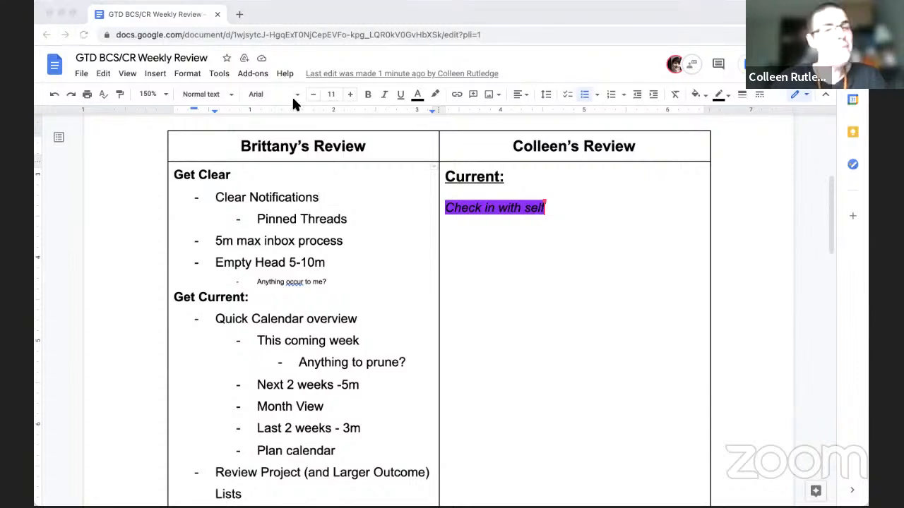
key(super+Tab)
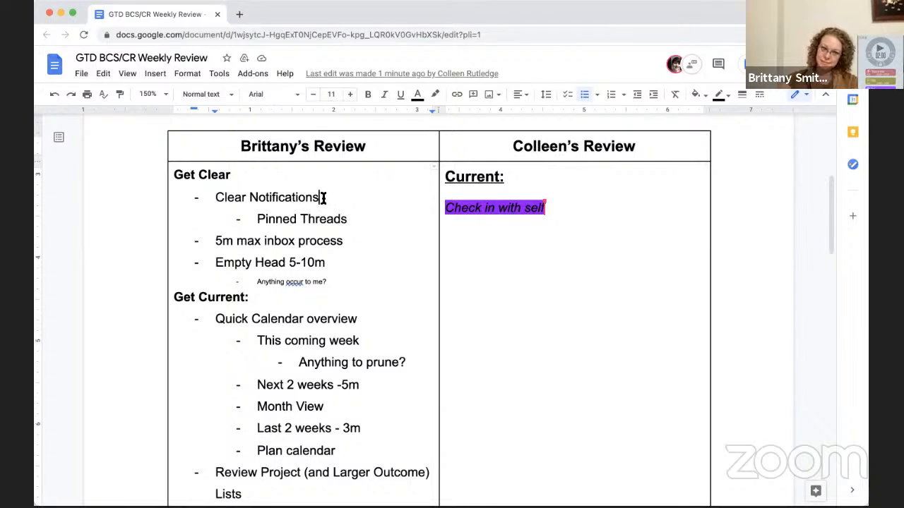
Highlight the "Clear Notifications" item under Get Clear in orange
drag(316, 198, 216, 198)
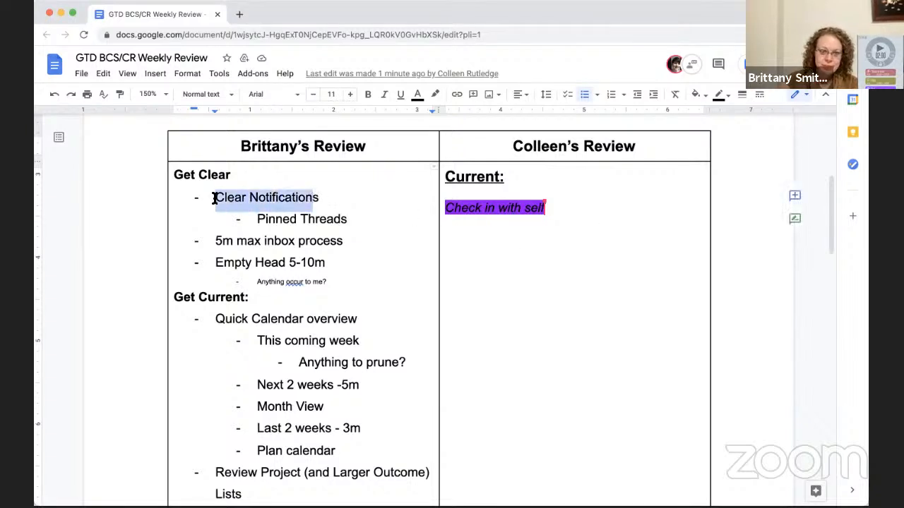
click(436, 94)
click(465, 149)
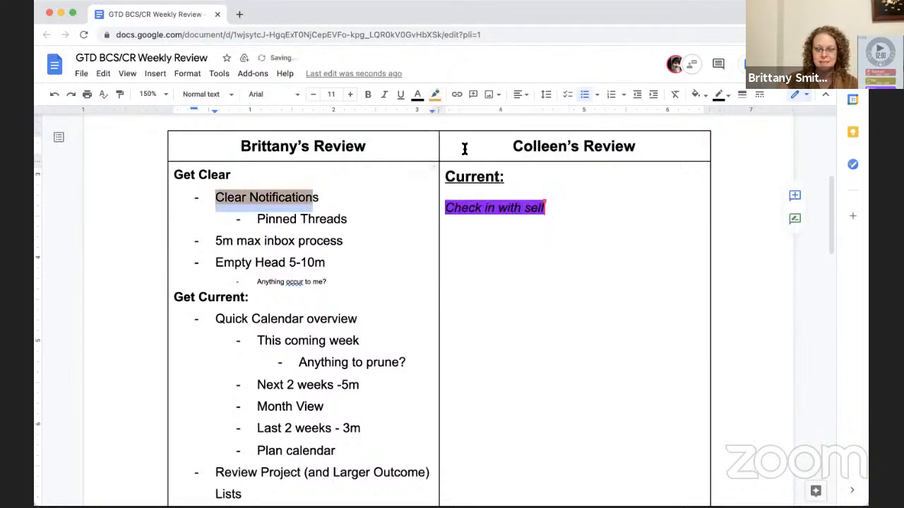
click(379, 227)
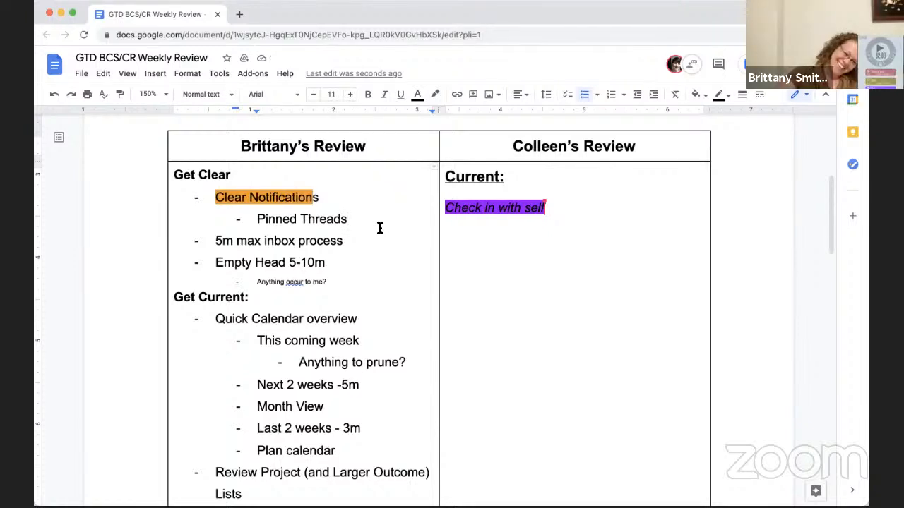
key(Tab)
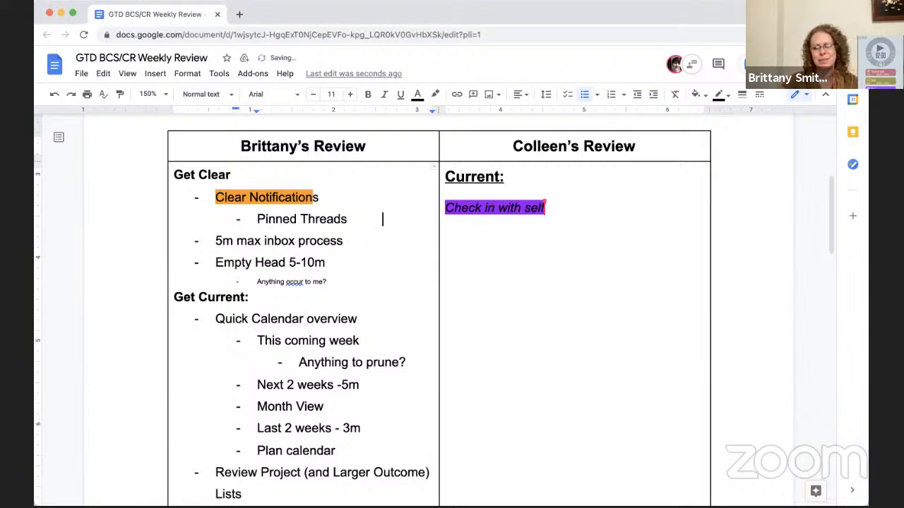
key(BackSpace)
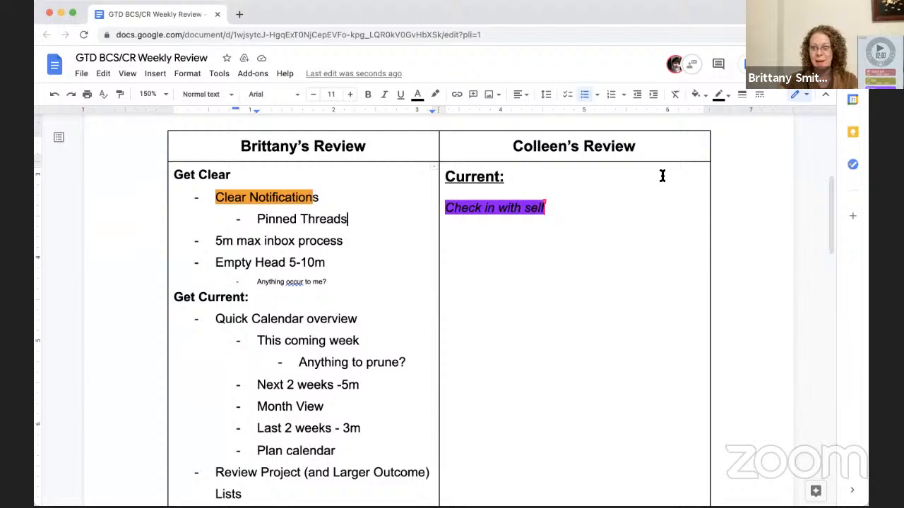
key(Tab)
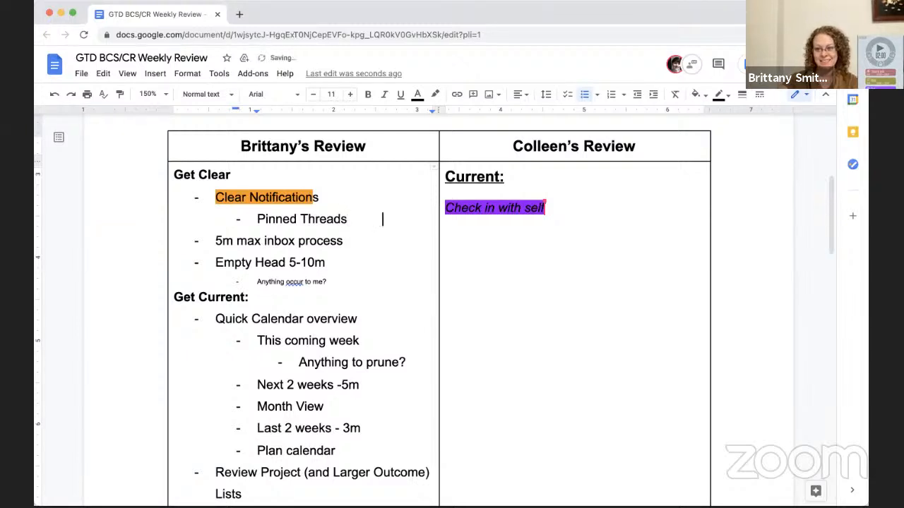
key(BackSpace)
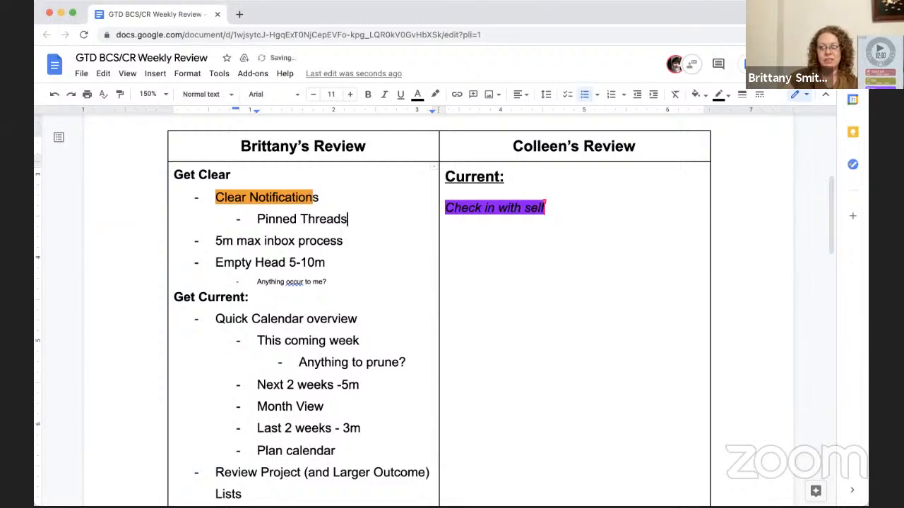
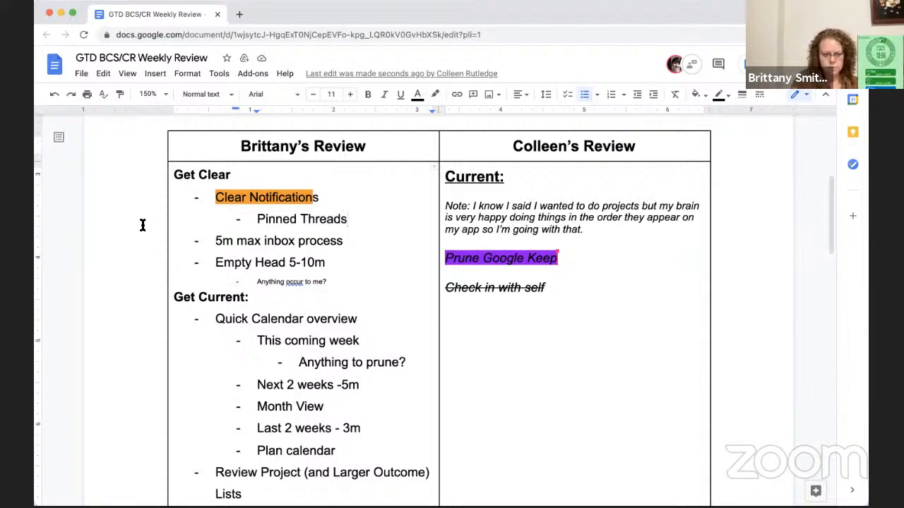
key(super+Tab)
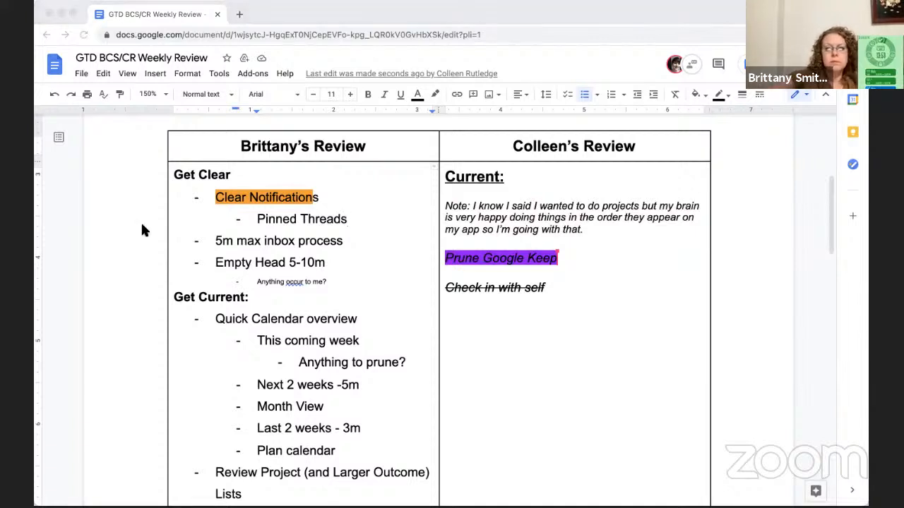
click(293, 94)
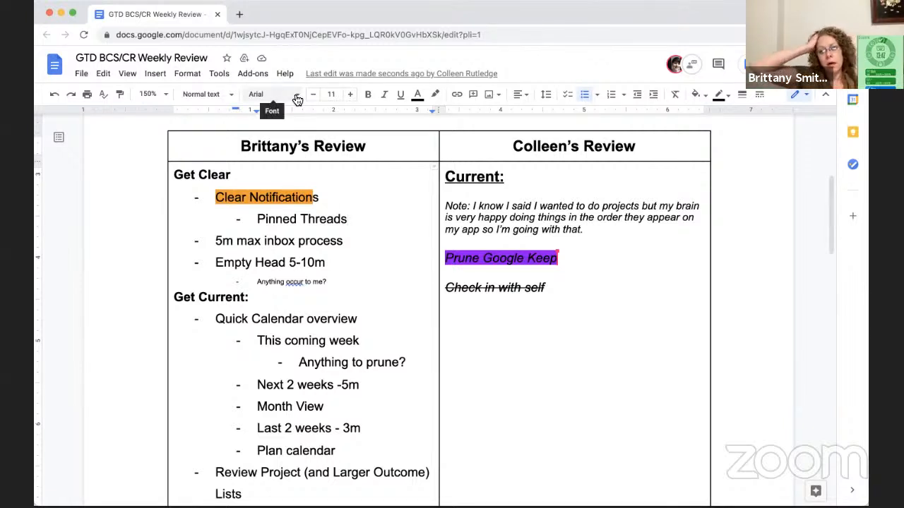
key(super+Tab)
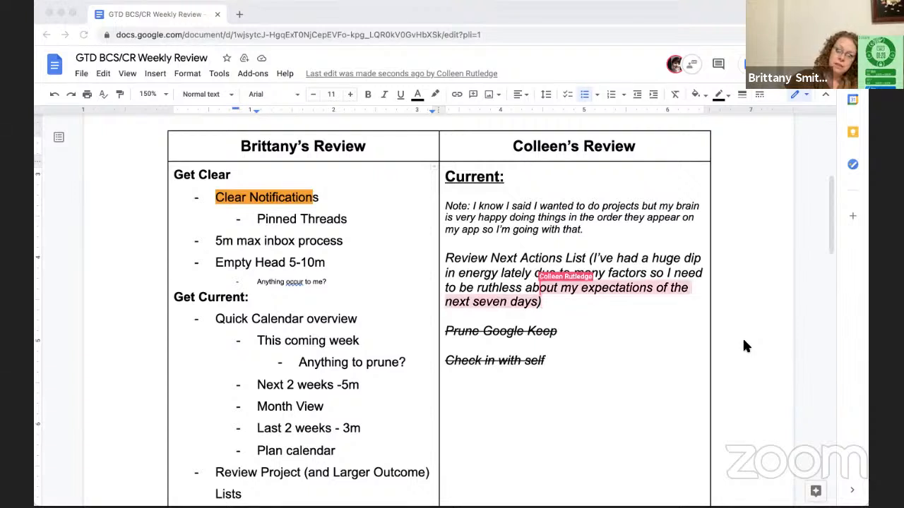
Remove the orange highlight from "Clear Notifications" under Get Clear and strike the item through
click(743, 341)
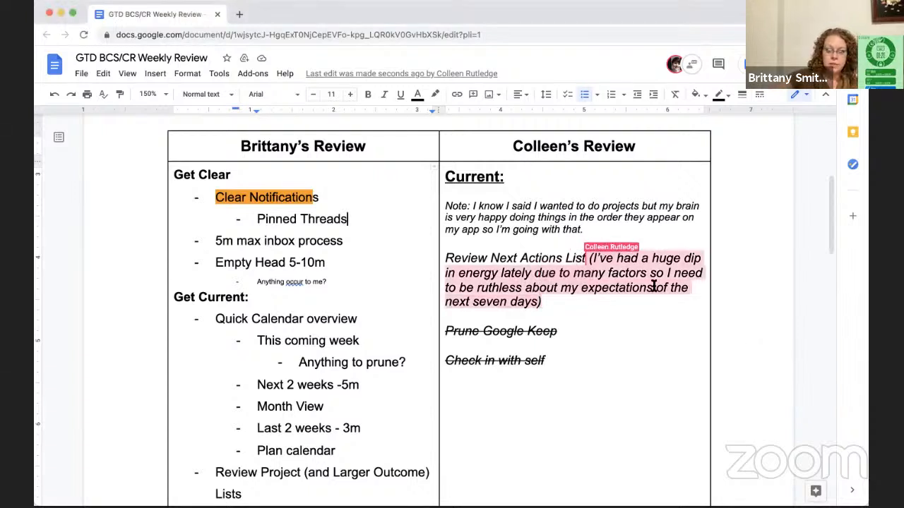
key(super+z)
drag(330, 203, 217, 197)
key(super+shift+x)
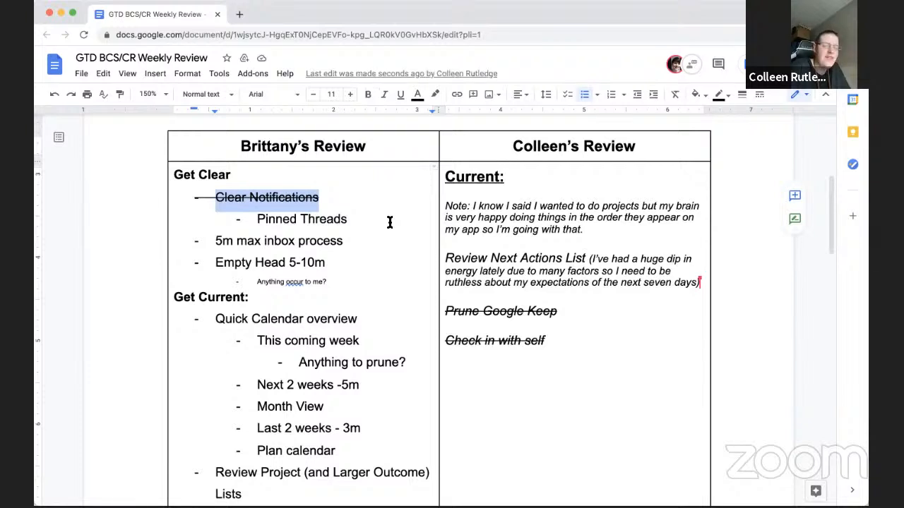
Indent the whole bulleted list under Get Clear by one level
key(super+Tab)
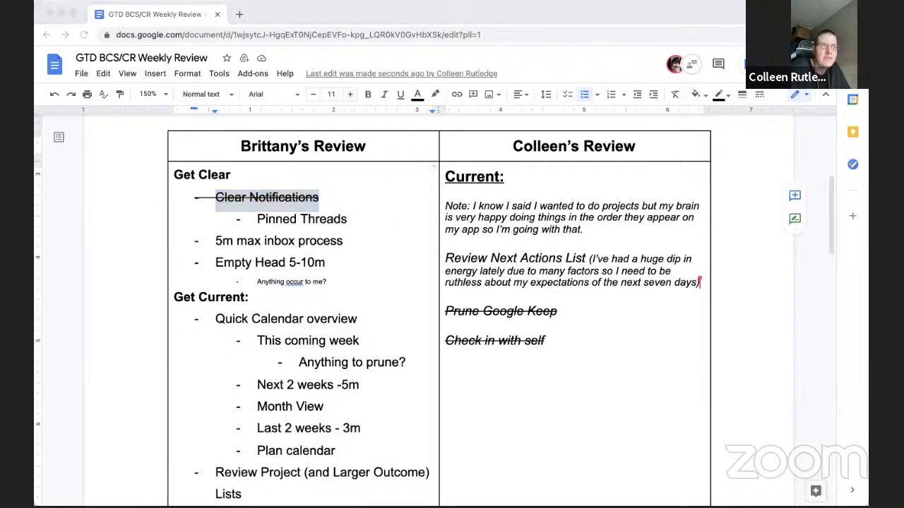
key(super+Tab)
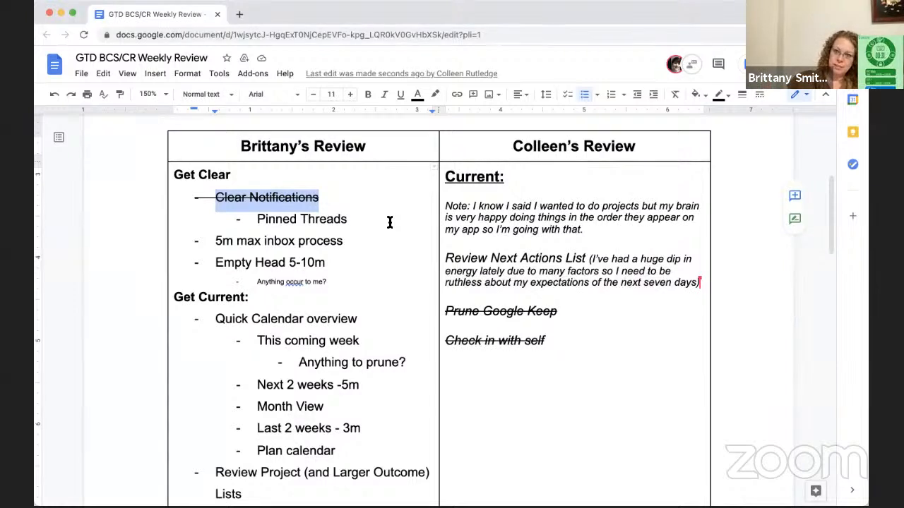
key(Tab)
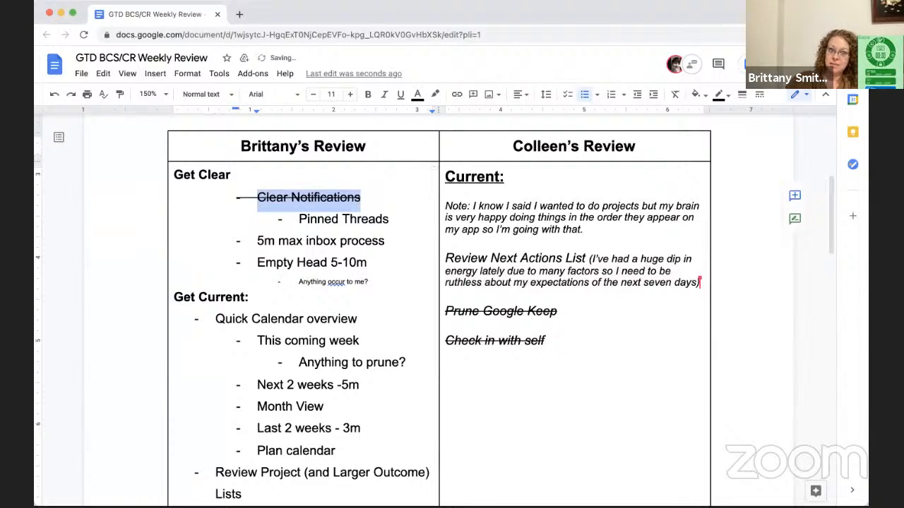
click(382, 226)
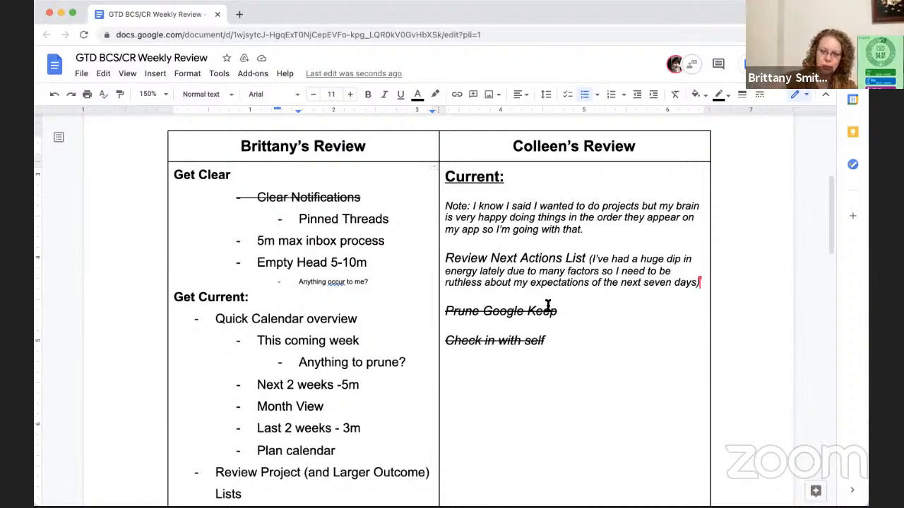
click(582, 319)
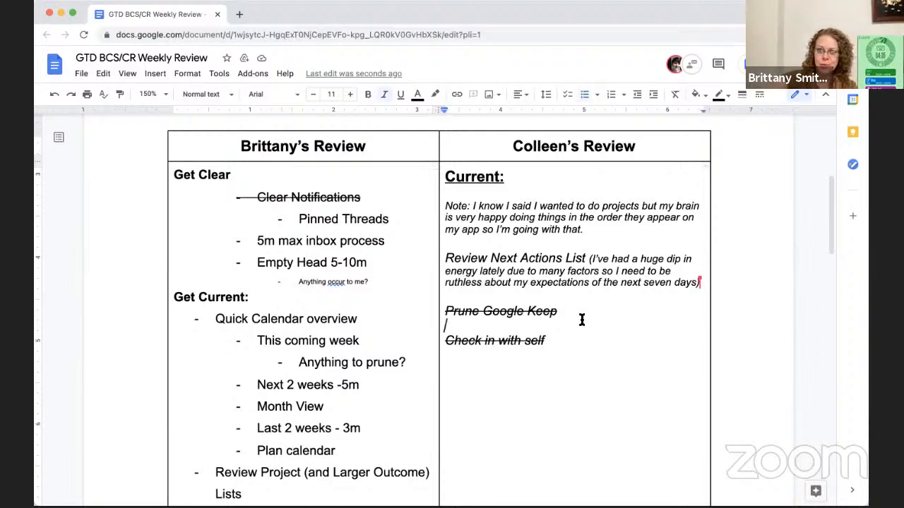
click(574, 310)
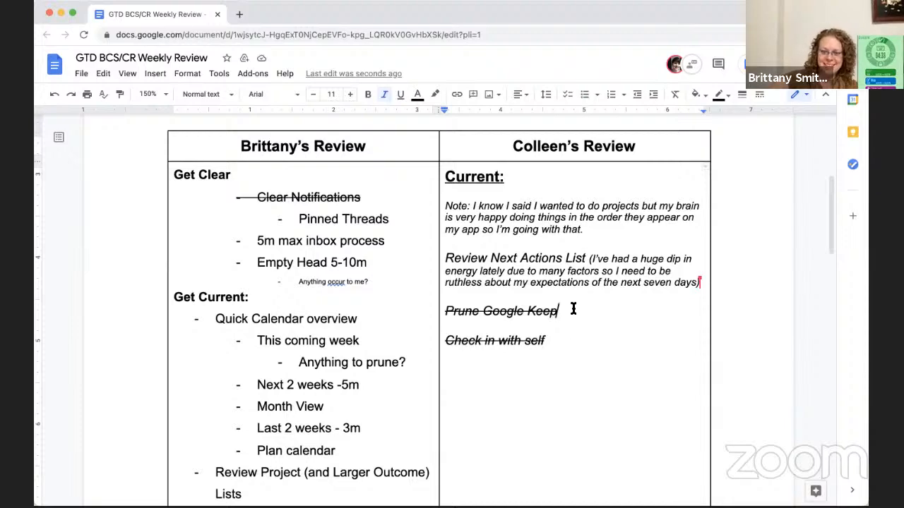
drag(568, 310, 435, 308)
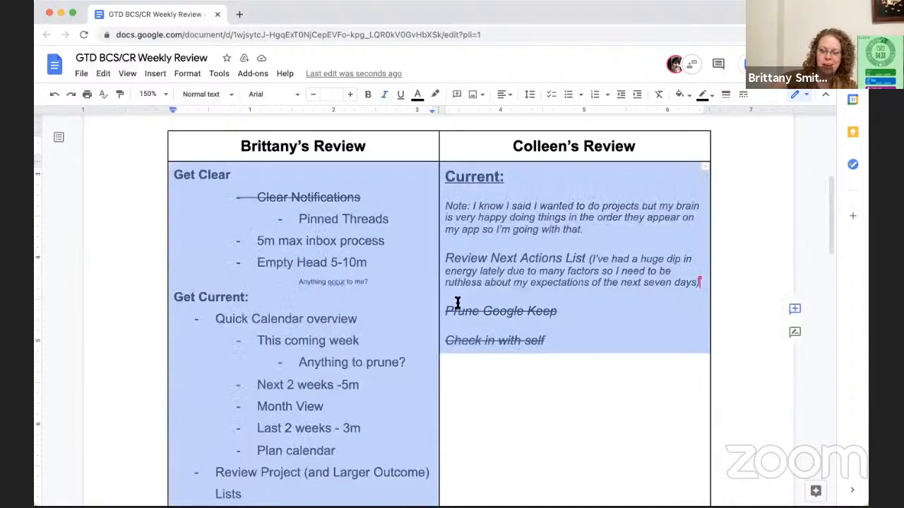
click(578, 306)
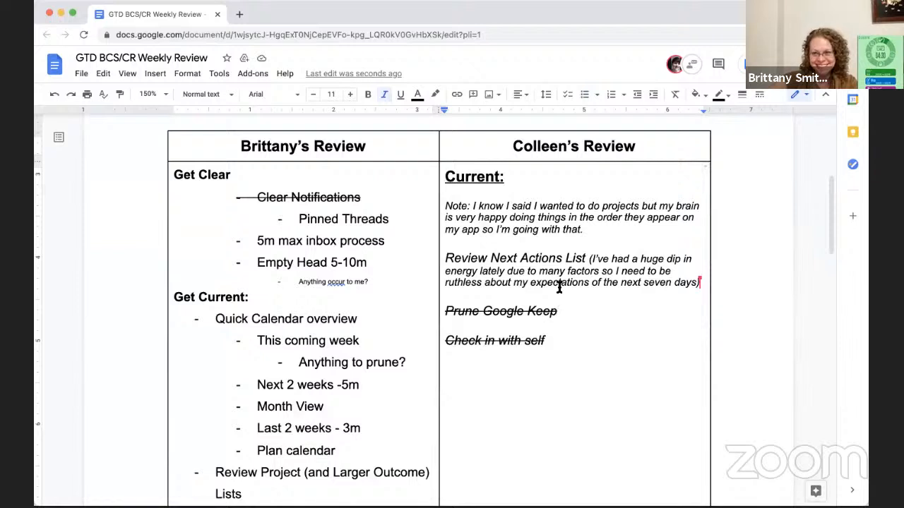
click(363, 319)
click(368, 340)
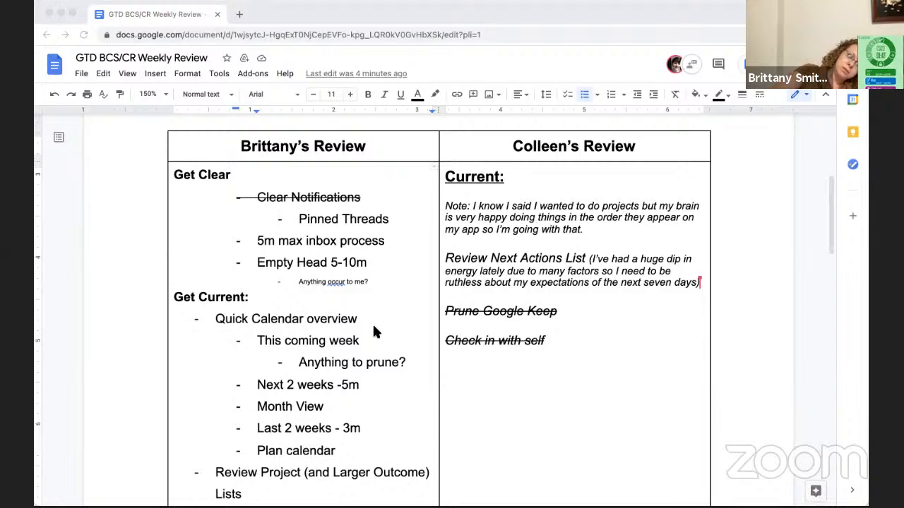
Strike through the "Pinned Threads" sub-item under Get Clear
click(584, 373)
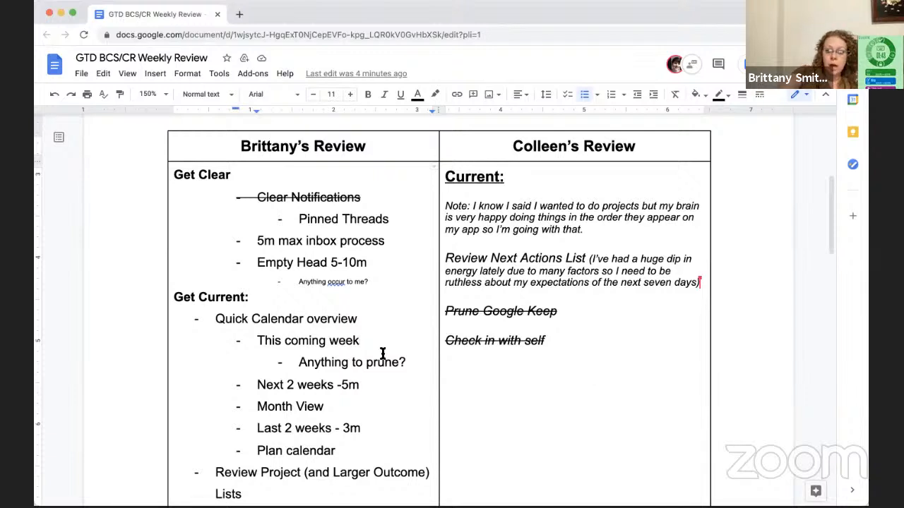
drag(389, 219, 294, 218)
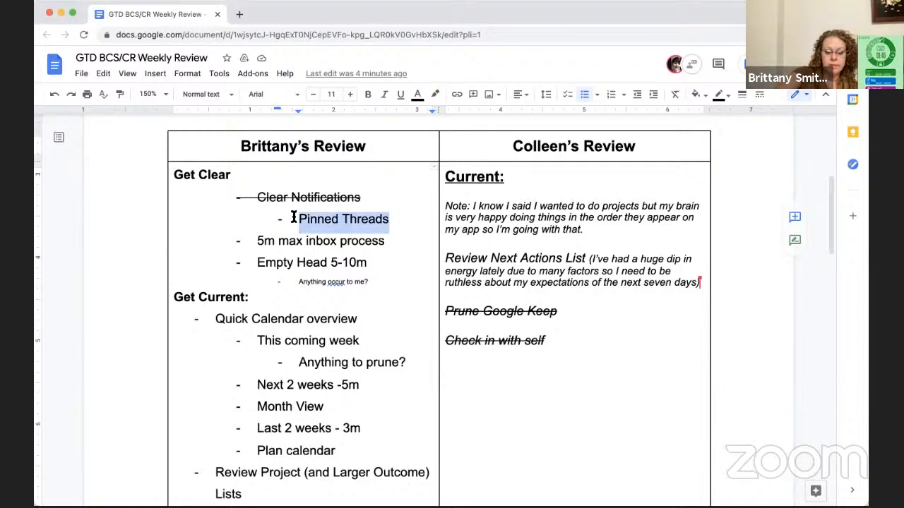
key(super+shift+x)
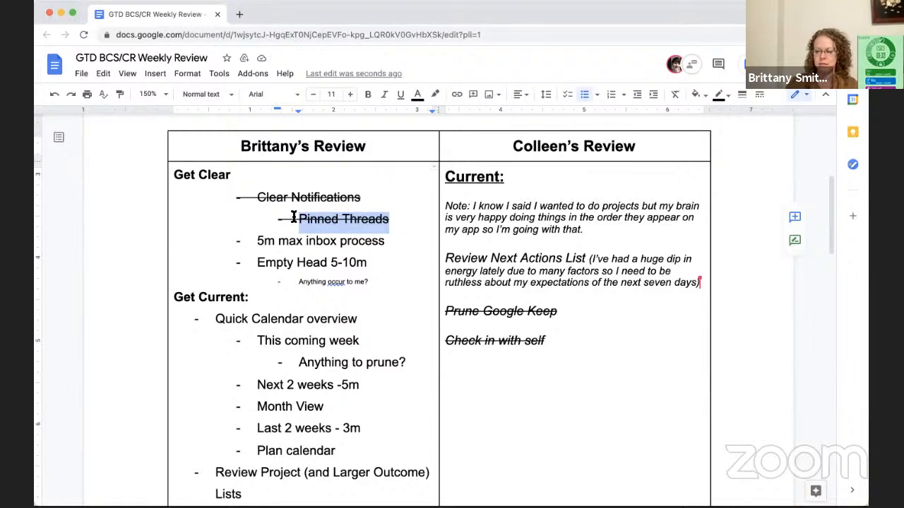
Highlight the "Empty Head 5-10m" item under Get Clear in orange
key(super+Tab)
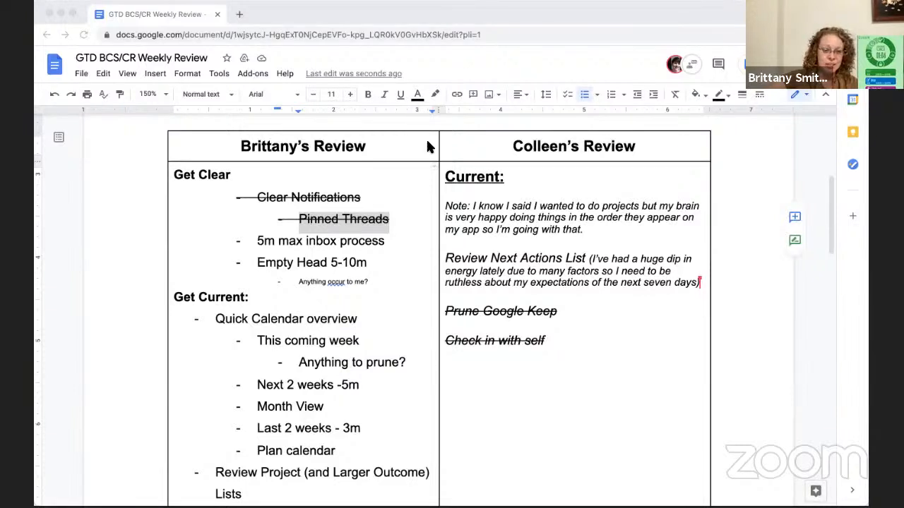
click(346, 77)
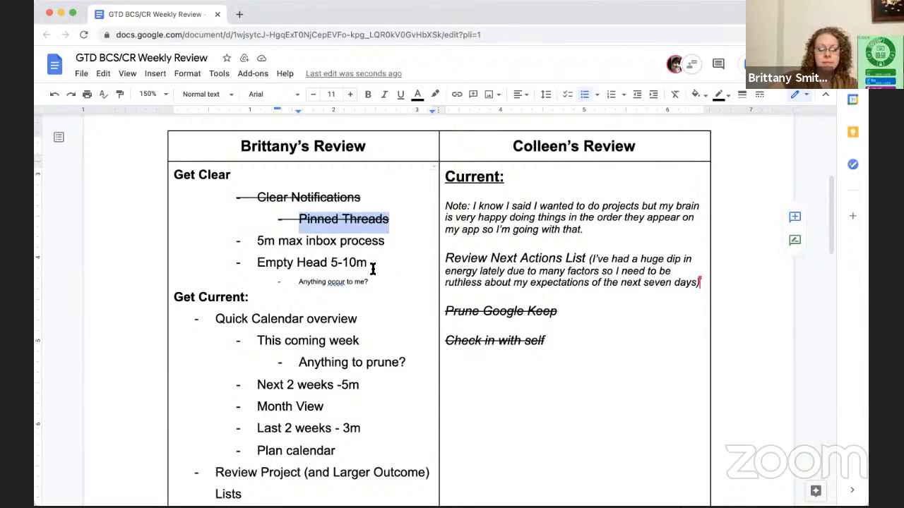
drag(365, 263, 242, 260)
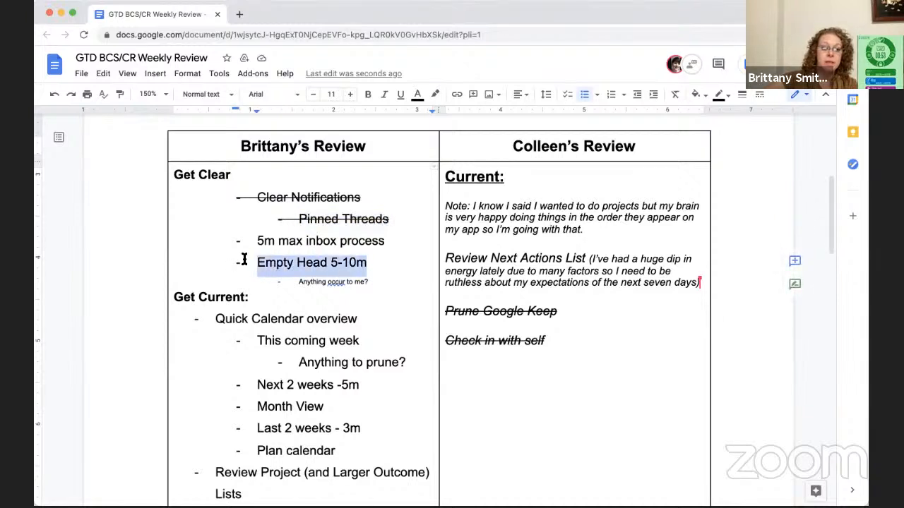
click(436, 95)
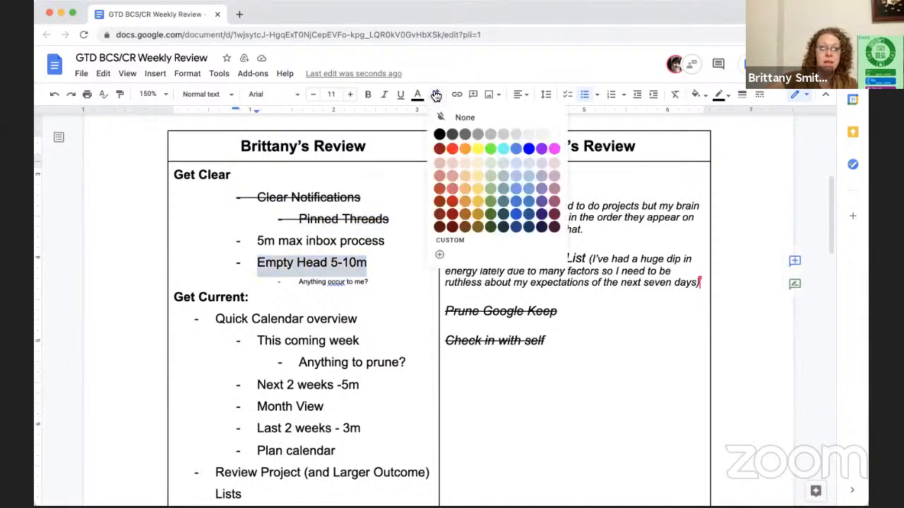
click(465, 157)
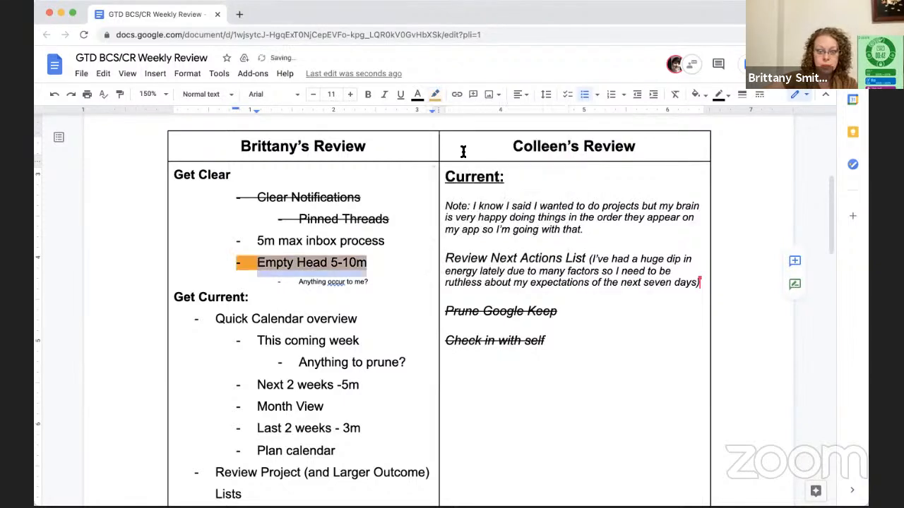
click(404, 282)
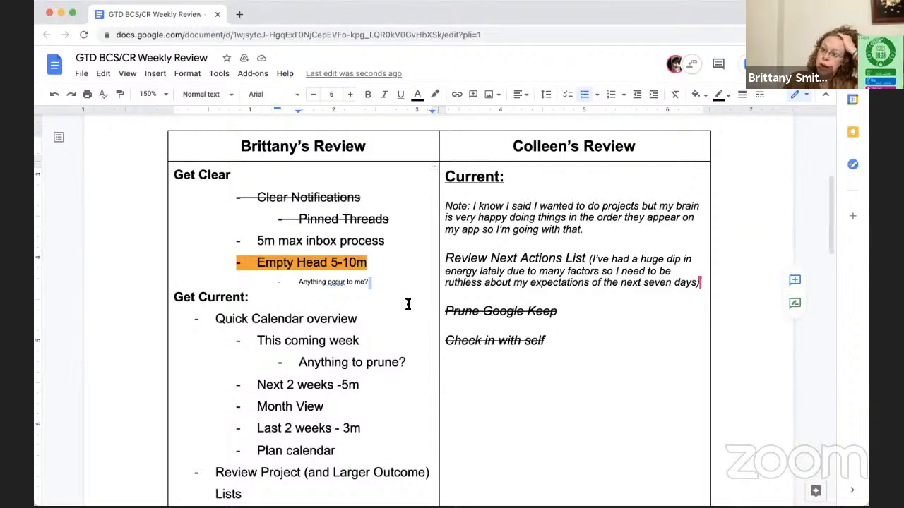
key(super+Tab)
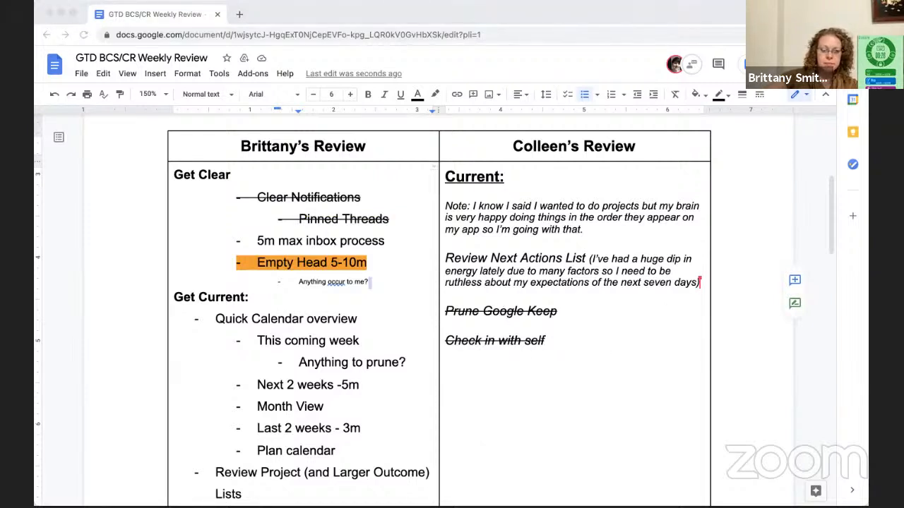
click(505, 339)
scroll(406, 314, up, 1)
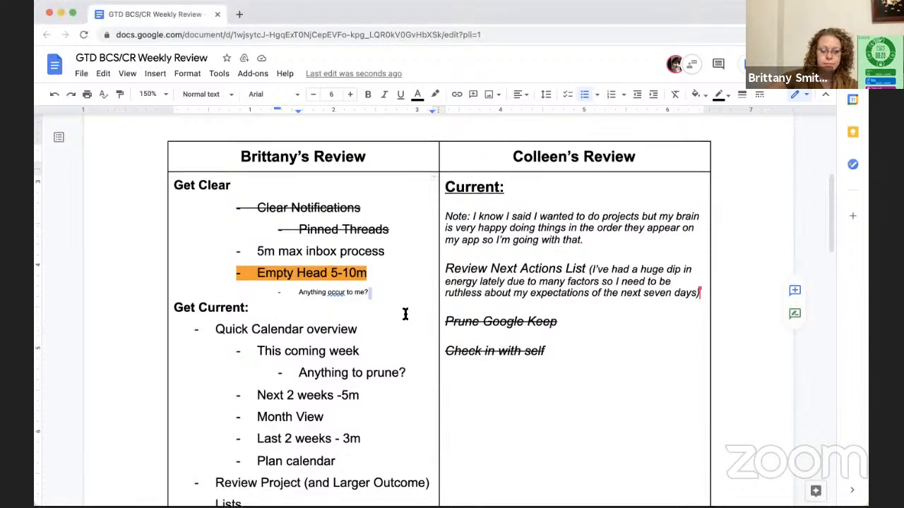
scroll(406, 314, down, 1)
scroll(405, 314, down, 1)
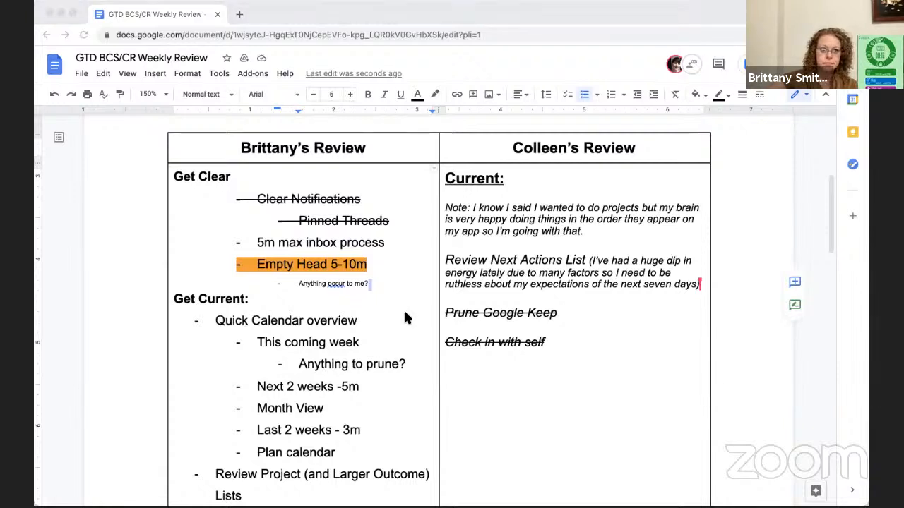
click(404, 313)
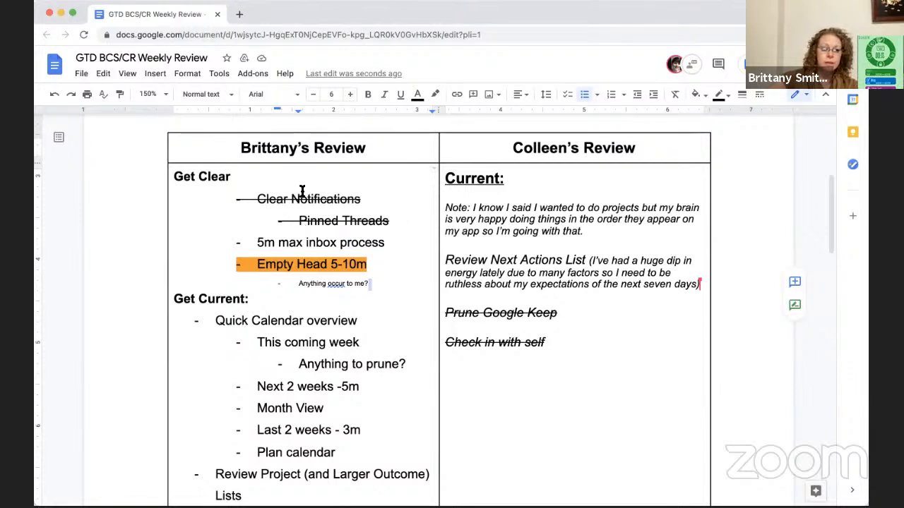
key(super+Tab)
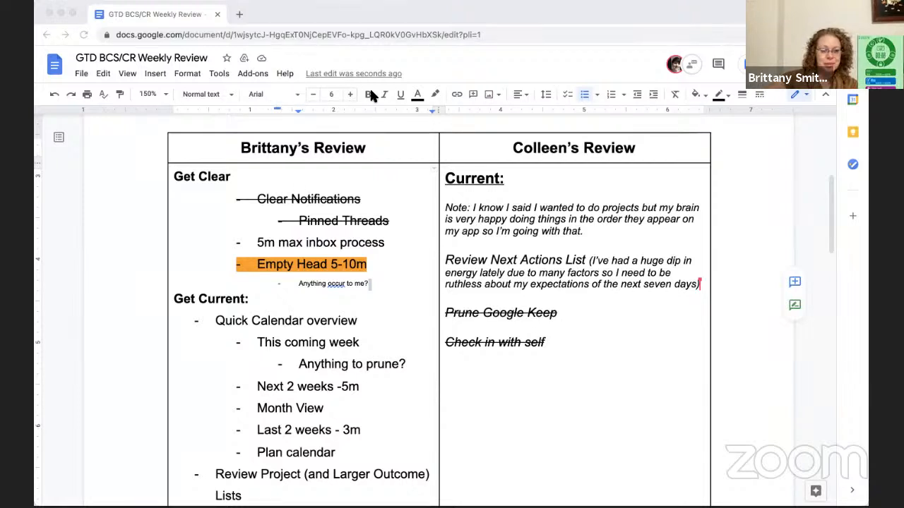
click(312, 96)
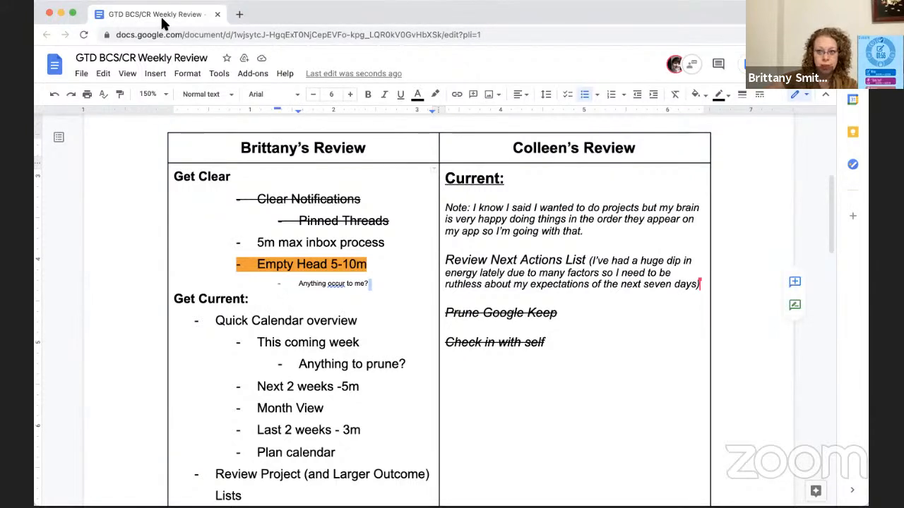
scroll(357, 189, up, 2)
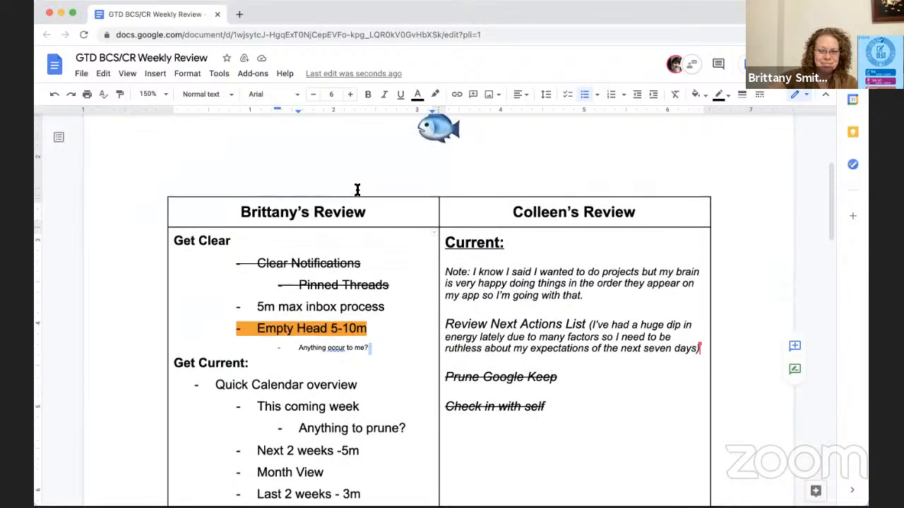
scroll(357, 189, up, 4)
scroll(357, 189, down, 2)
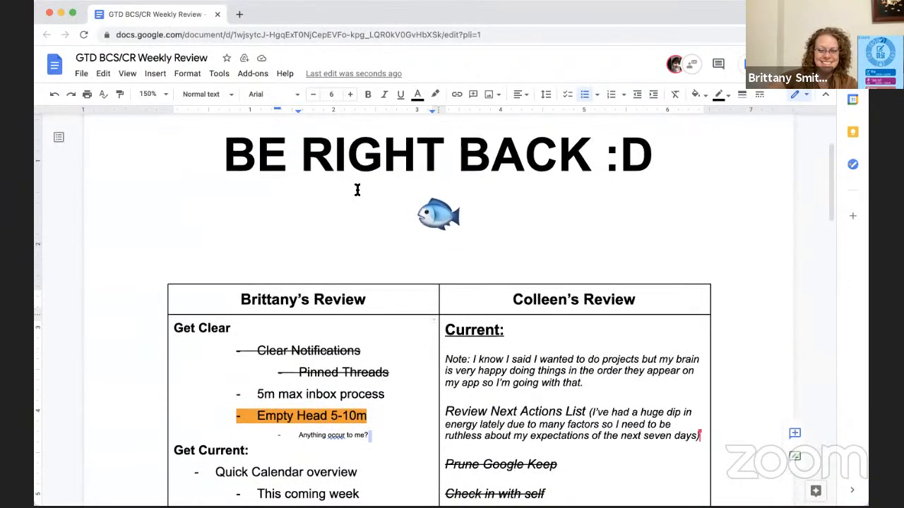